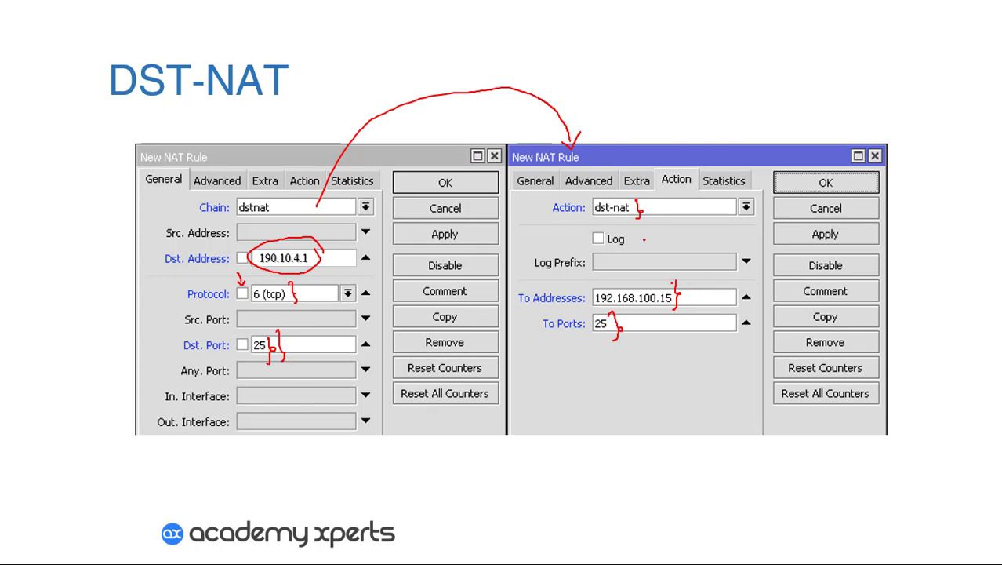
{"action": "mouse_move", "coordinate": [588, 286]}
{"action": "left_mouse_down"}
{"action": "mouse_move", "coordinate": [582, 300]}
{"action": "mouse_move", "coordinate": [597, 330]}
{"action": "left_mouse_up"}
{"action": "left_click", "coordinate": [614, 325]}
{"action": "left_click_drag", "start_coordinate": [613, 318], "coordinate": [617, 324]}
- Switch to WinBox and enable the destination address condition in the new dstnat rule
{"action": "key", "text": "alt+Tab"}
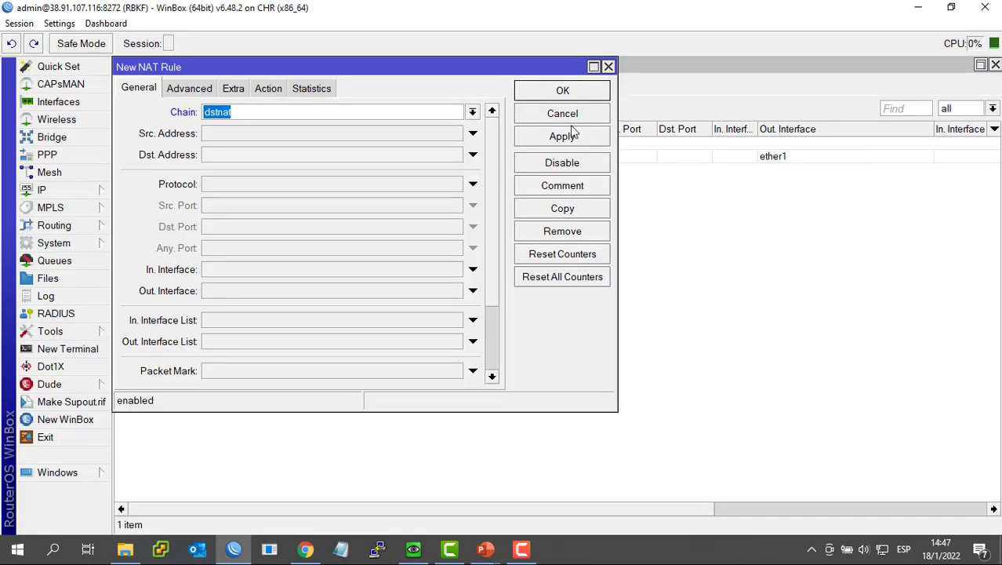
{"action": "left_click_drag", "start_coordinate": [326, 71], "coordinate": [419, 71]}
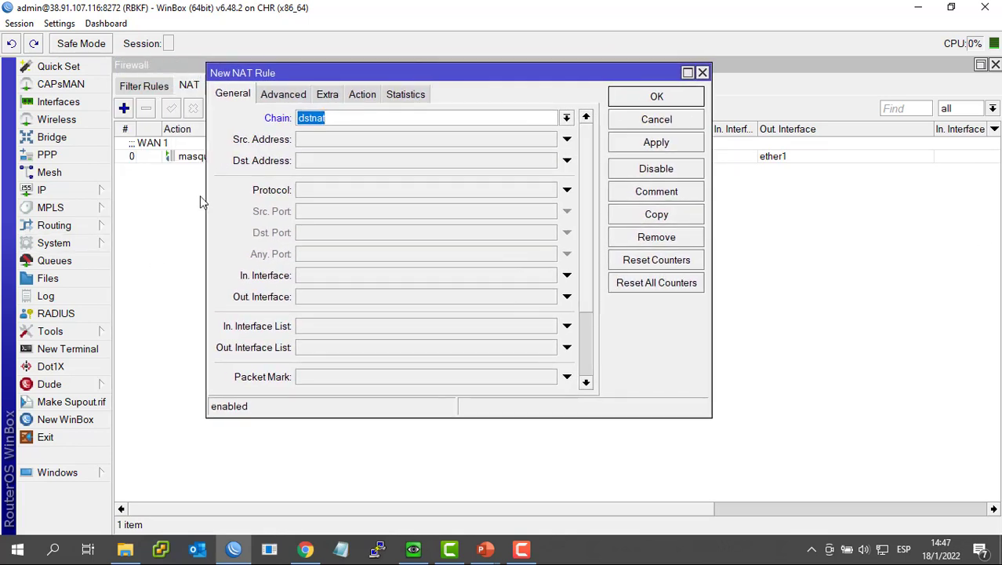
{"action": "left_click", "coordinate": [327, 163]}
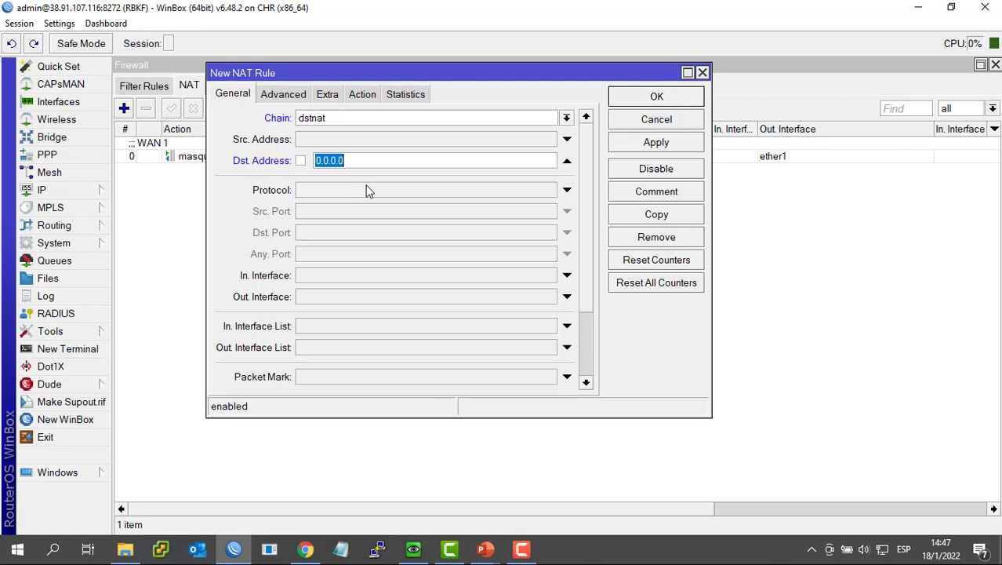
- Add the IP address 190.113.41.3/29 on interface ether1 to the router's address list and apply it
{"action": "left_click", "coordinate": [71, 188]}
{"action": "left_click", "coordinate": [165, 137]}
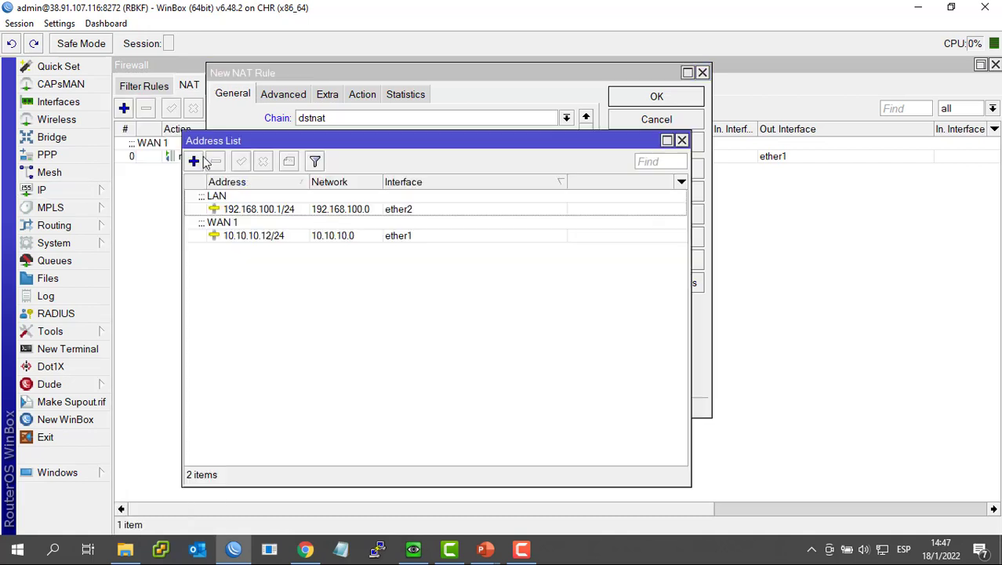
{"action": "left_click_drag", "start_coordinate": [390, 145], "coordinate": [617, 159]}
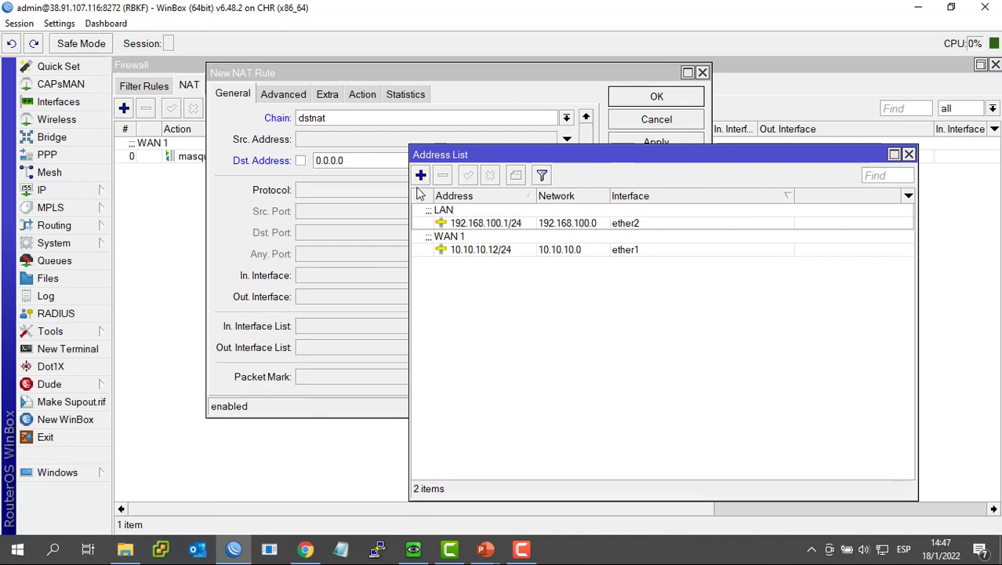
{"action": "left_click", "coordinate": [420, 174]}
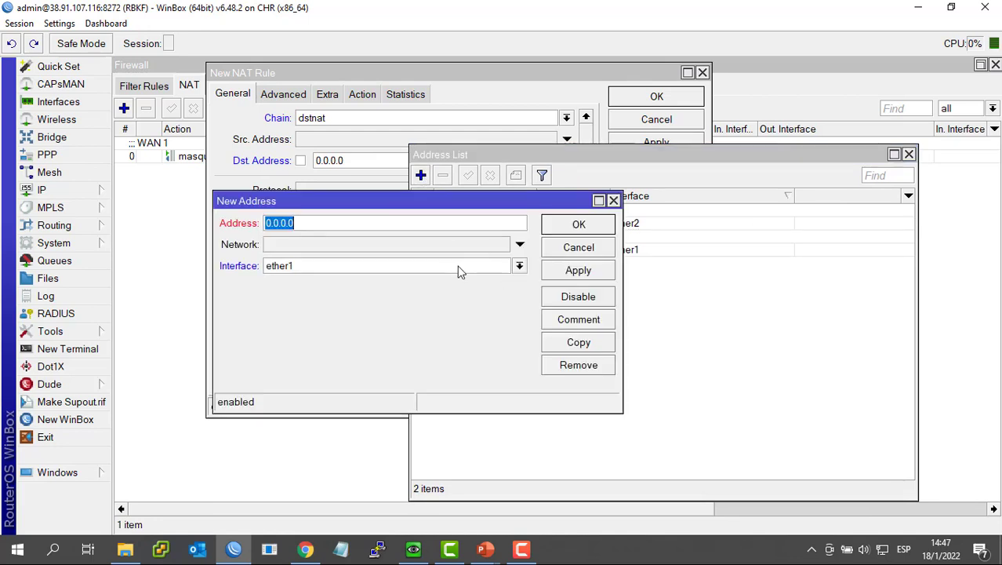
{"action": "type", "text": "190.113.41.3/29"}
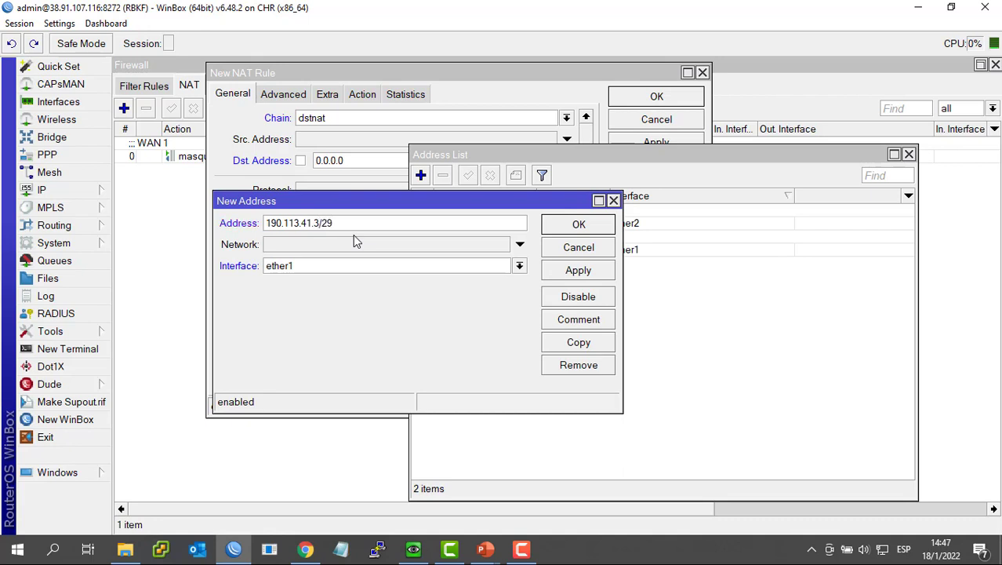
{"action": "left_click", "coordinate": [578, 270]}
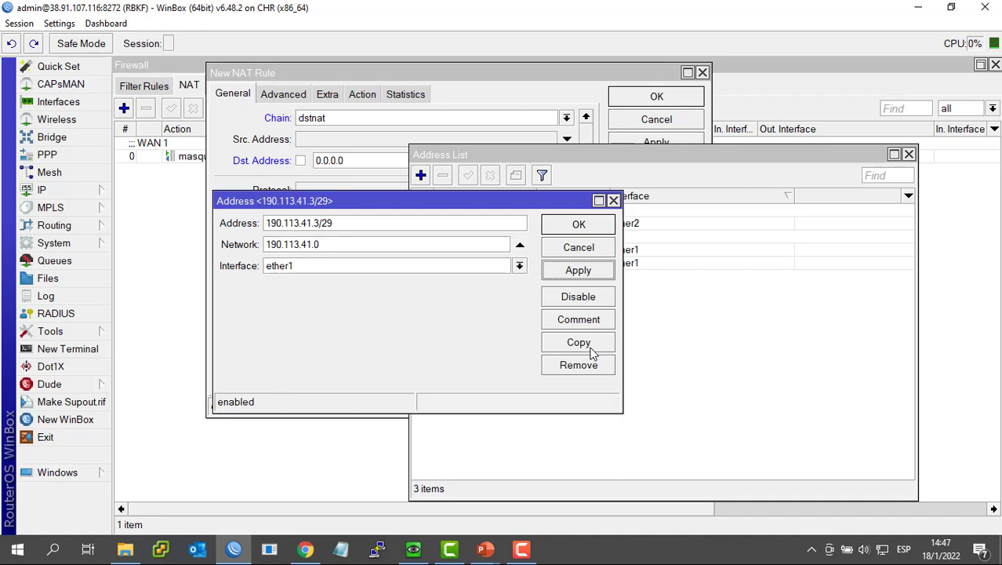
- Add the comment WAN to the new ether1 address and save the entry
{"action": "left_click", "coordinate": [586, 318]}
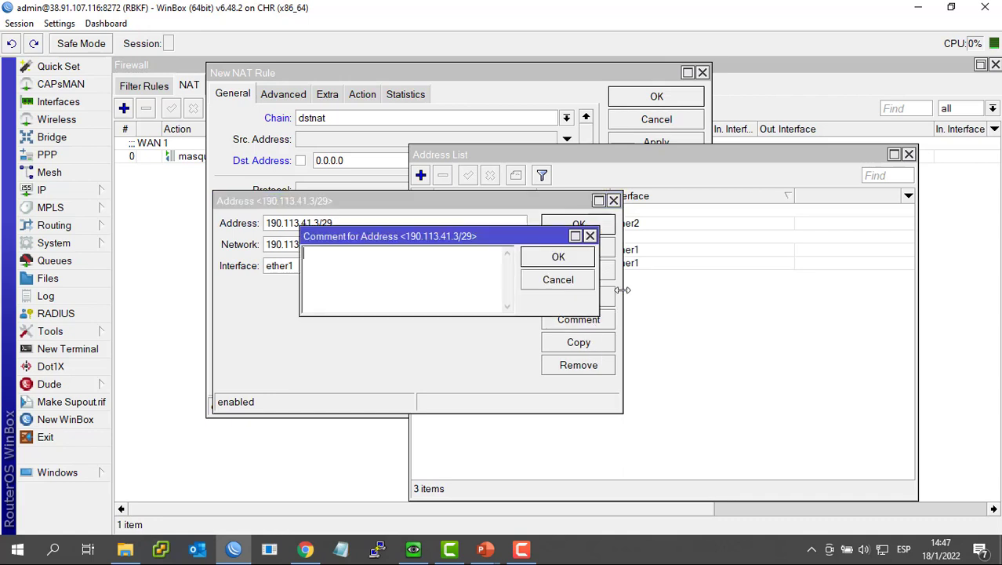
{"action": "type", "text": "WAN"}
{"action": "key", "text": "Return"}
{"action": "key", "text": "Return"}
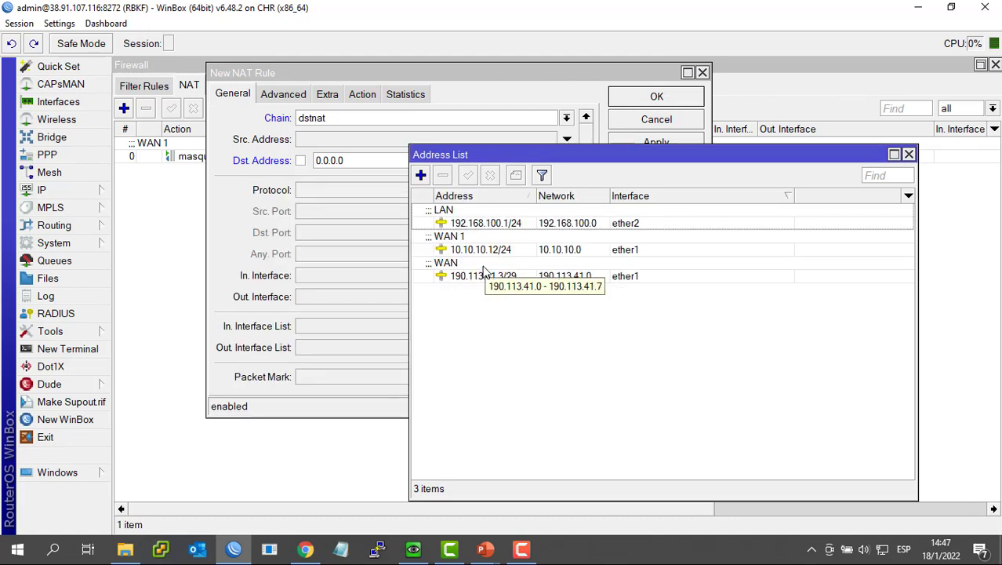
- Set the new NAT rule's destination address to 190.113.41.19, arranging the windows so the address list stays visible
{"action": "left_click_drag", "start_coordinate": [528, 154], "coordinate": [645, 134]}
{"action": "left_click", "coordinate": [376, 160]}
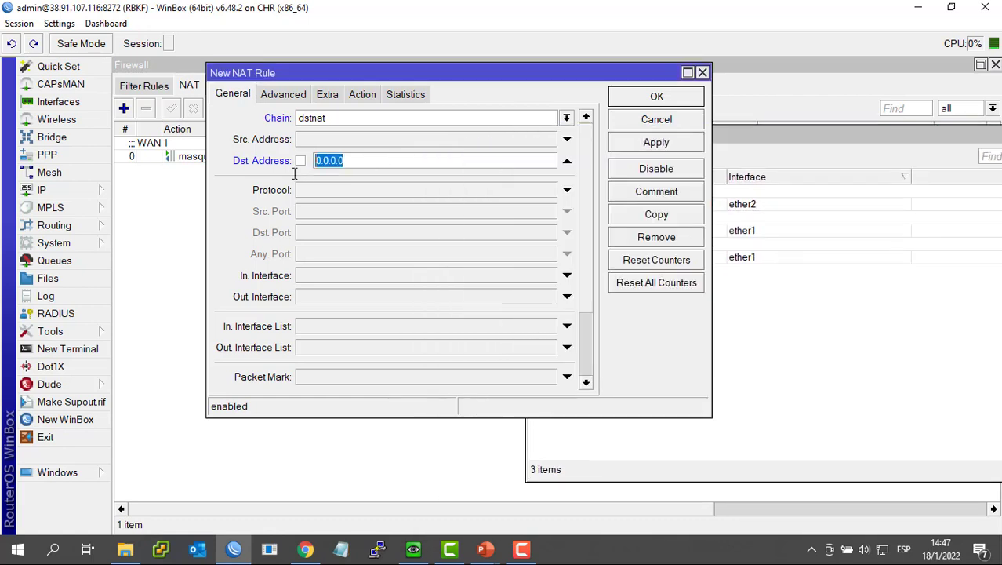
{"action": "type", "text": "190"}
{"action": "left_click_drag", "start_coordinate": [711, 421], "coordinate": [549, 488]}
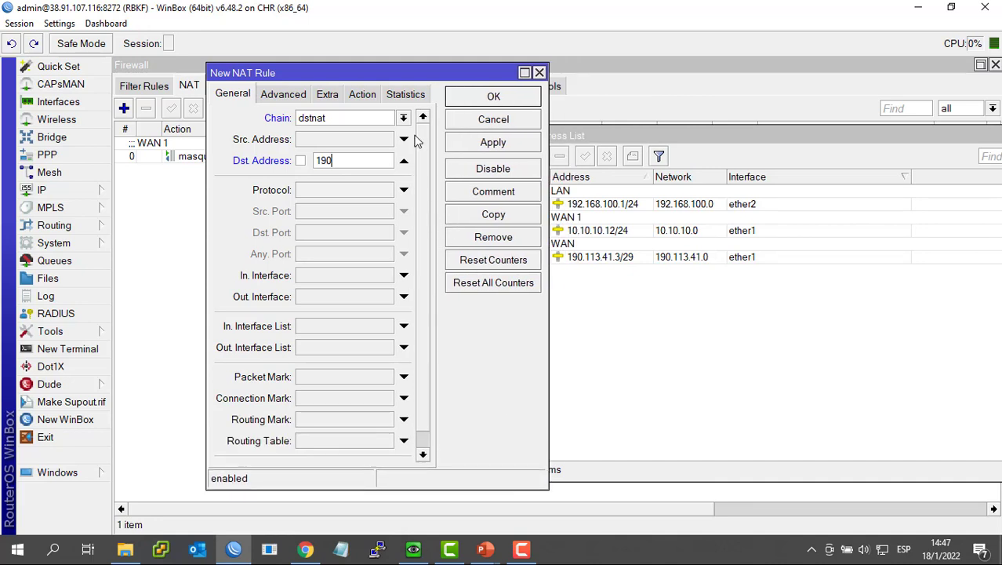
{"action": "type", "text": ".113.41.19"}
- Set the rule's action to dst-nat with target address 192.168.19.30 and apply it
{"action": "left_click", "coordinate": [361, 95]}
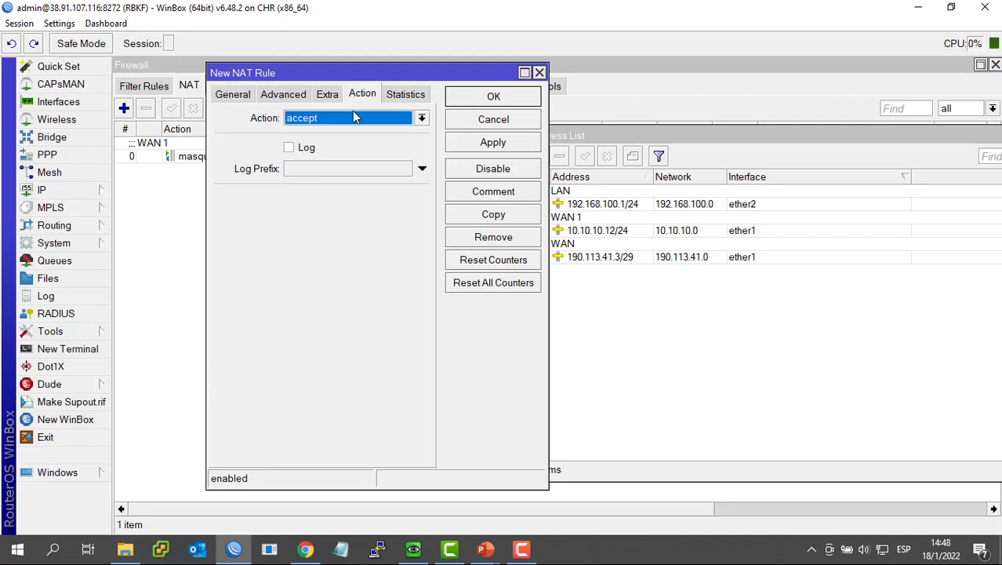
{"action": "left_click", "coordinate": [353, 116]}
{"action": "left_click", "coordinate": [315, 167]}
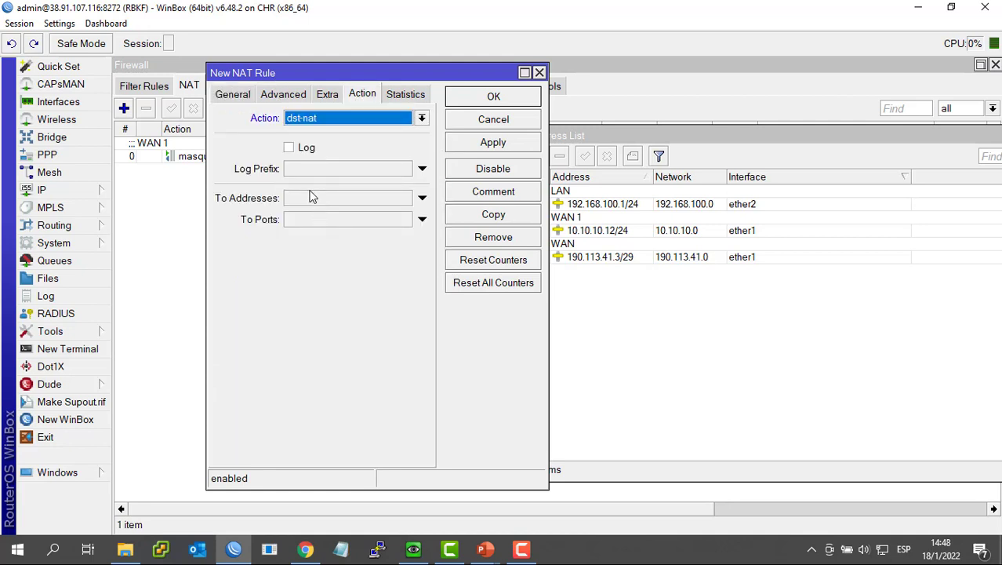
{"action": "left_click", "coordinate": [310, 197]}
{"action": "type", "text": "19"}
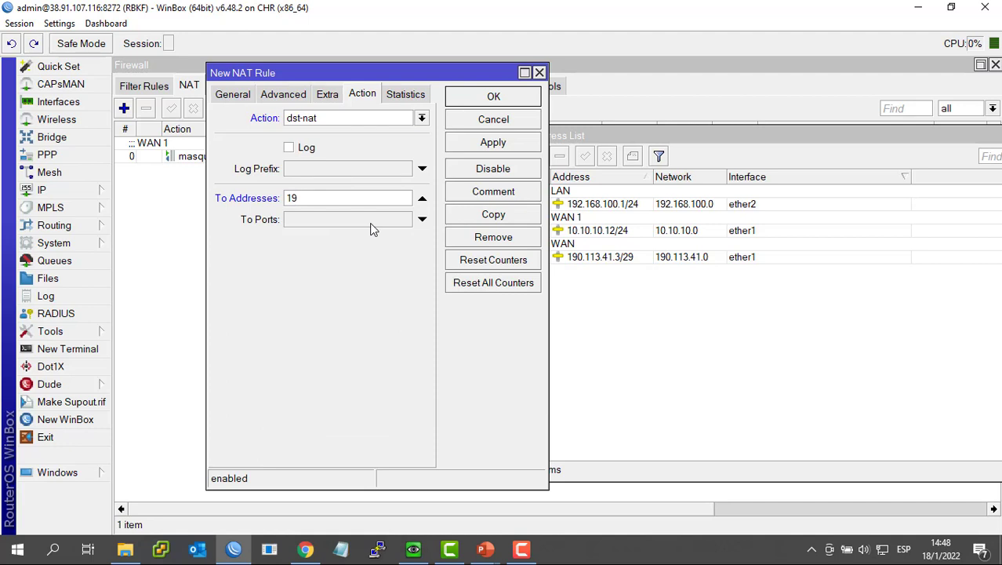
{"action": "type", "text": "2.168.19.30"}
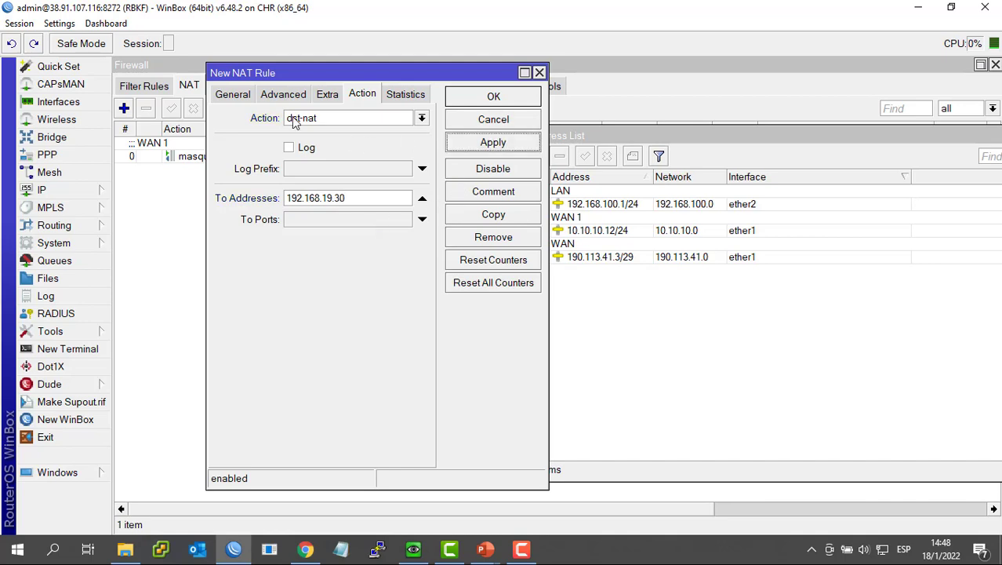
- Change the dstnat rule's destination address to 190.113.41.3 and apply the change
{"action": "left_click", "coordinate": [239, 95]}
{"action": "left_click_drag", "start_coordinate": [267, 72], "coordinate": [238, 95]}
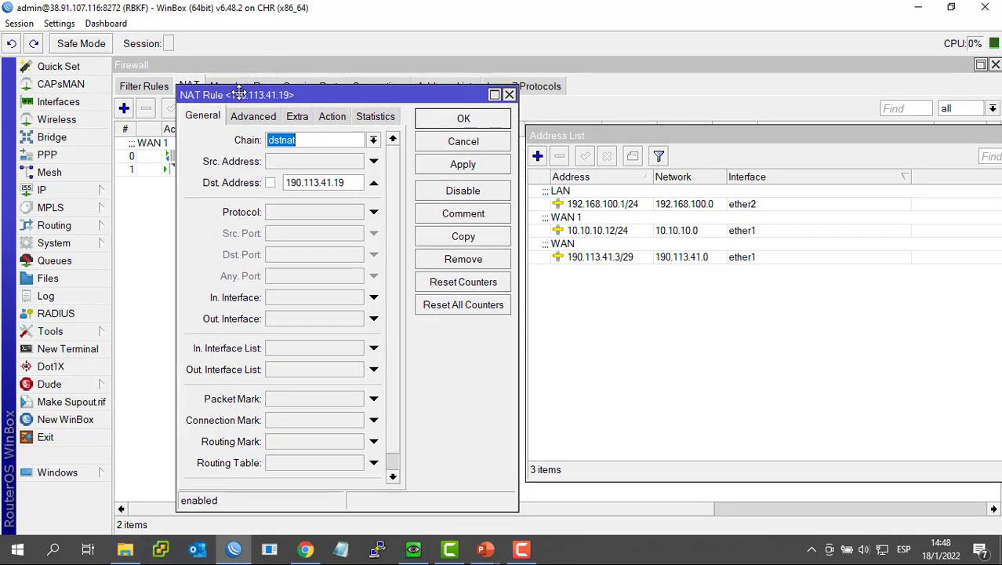
{"action": "left_click_drag", "start_coordinate": [346, 182], "coordinate": [286, 188]}
{"action": "left_click", "coordinate": [286, 188]}
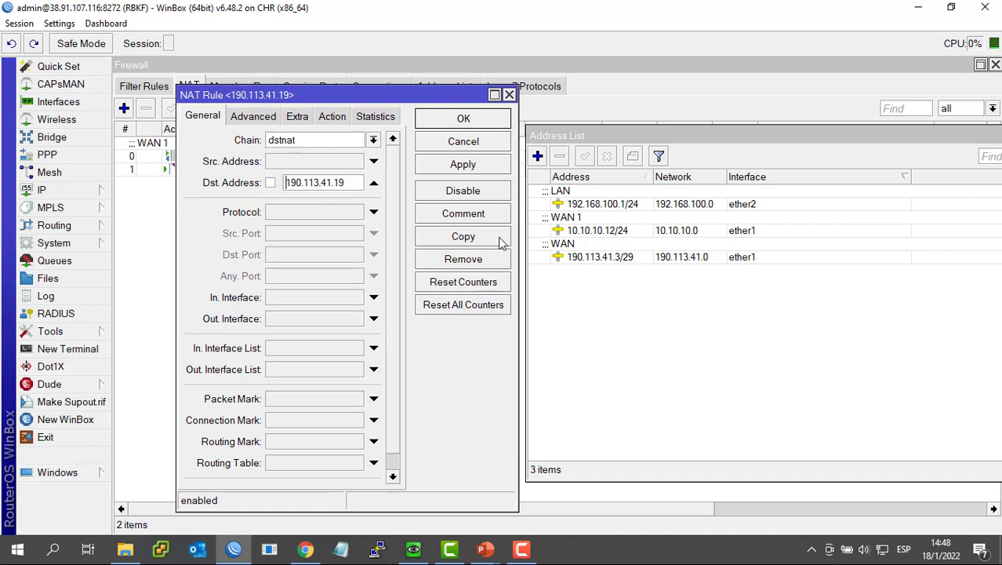
{"action": "left_click", "coordinate": [354, 182]}
{"action": "key", "text": "BackSpace"}
{"action": "key", "text": "BackSpace"}
{"action": "type", "text": "3"}
{"action": "left_click", "coordinate": [459, 163]}
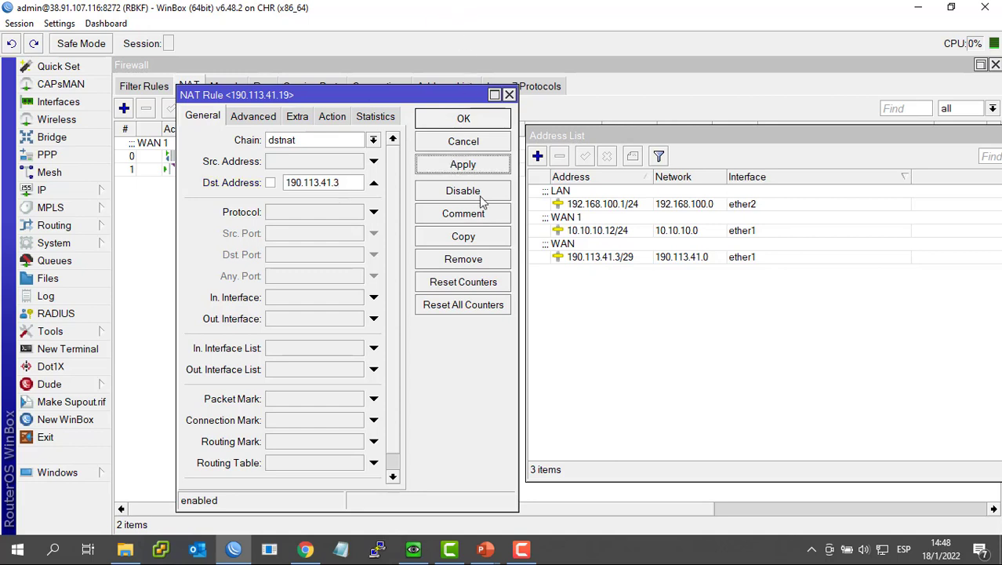
- Check the dstnat rule's translation target, and close the rule and the address list
{"action": "left_click", "coordinate": [334, 117]}
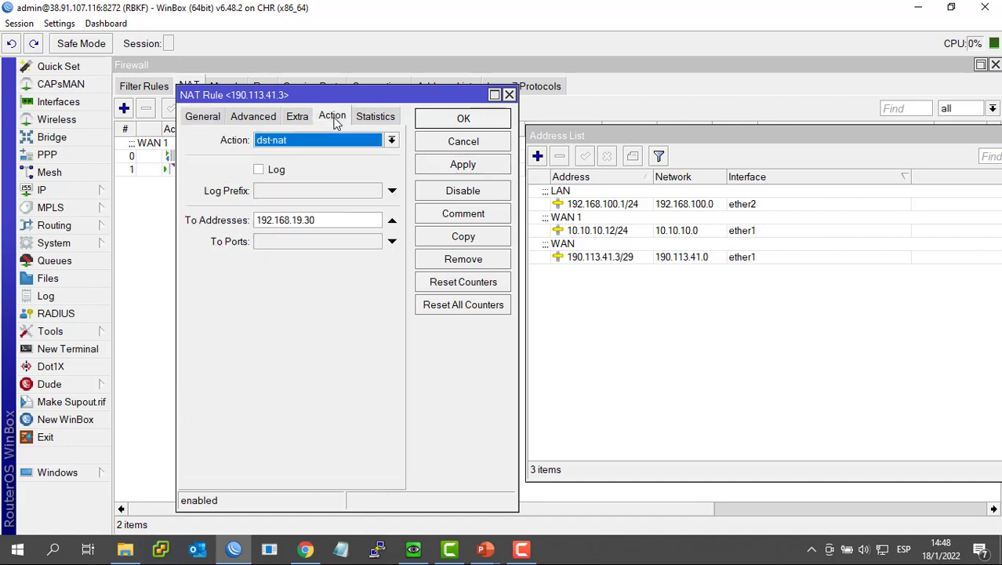
{"action": "left_click_drag", "start_coordinate": [324, 220], "coordinate": [250, 221]}
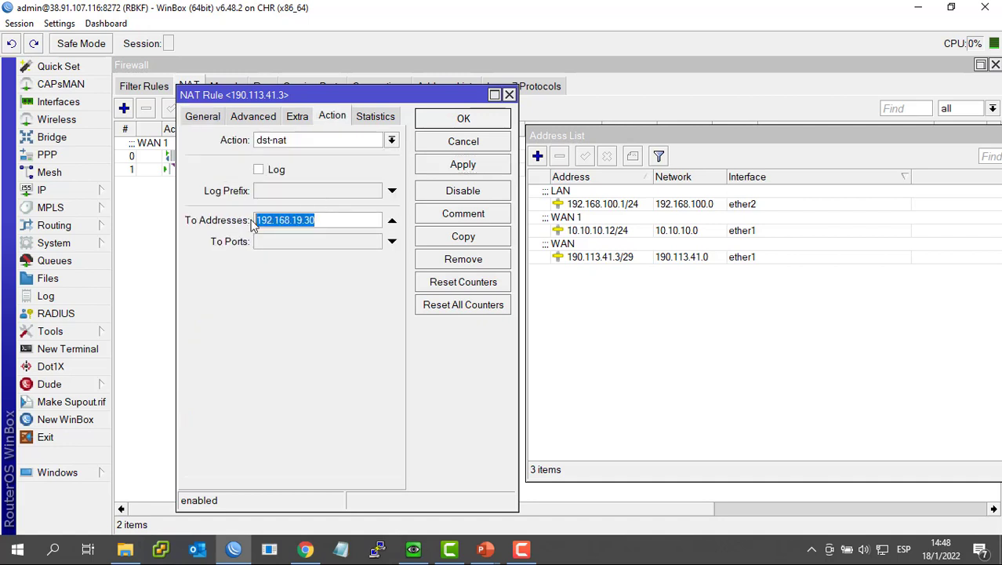
{"action": "left_click", "coordinate": [206, 117]}
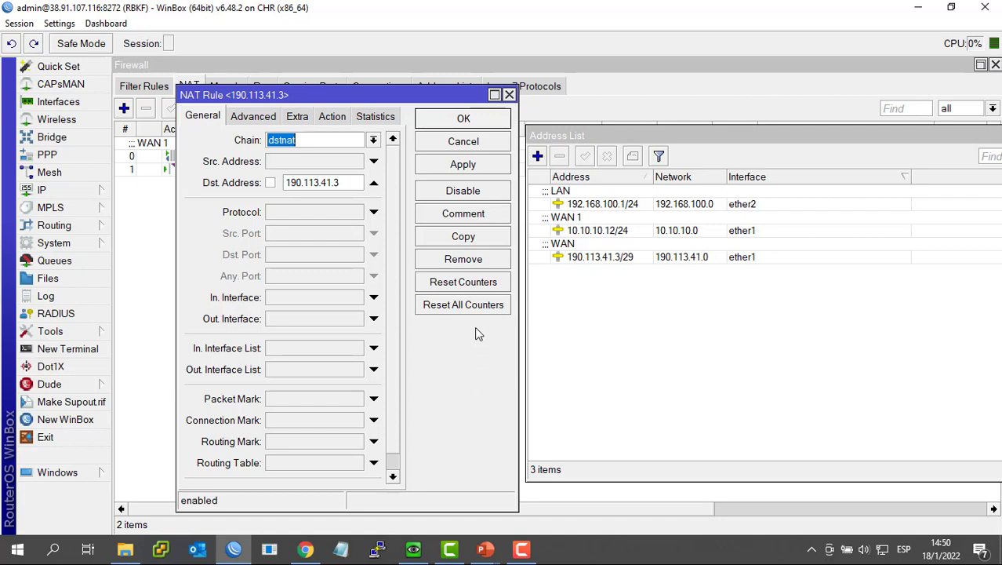
{"action": "left_click", "coordinate": [487, 122]}
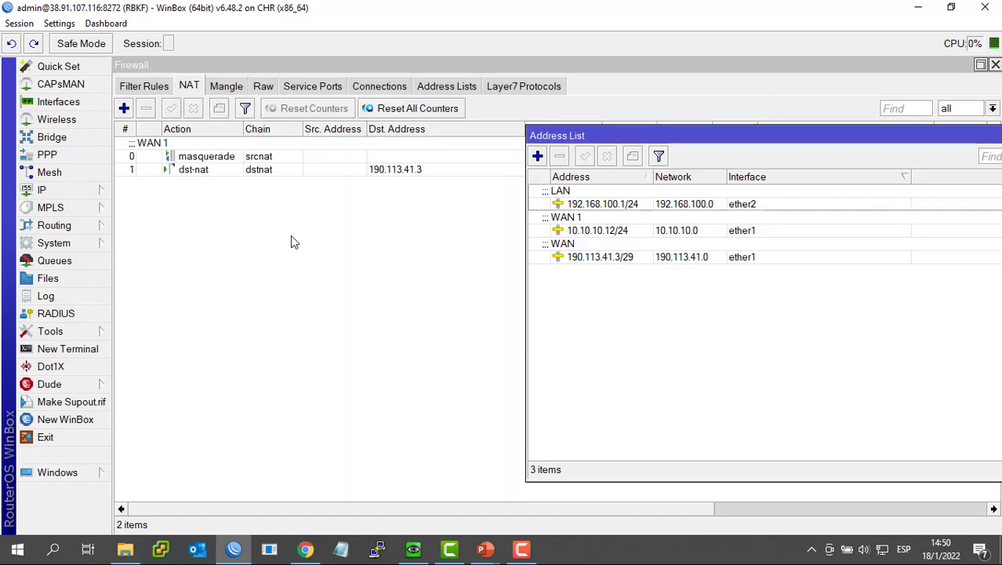
{"action": "left_click_drag", "start_coordinate": [841, 141], "coordinate": [639, 173]}
{"action": "left_click", "coordinate": [721, 170]}
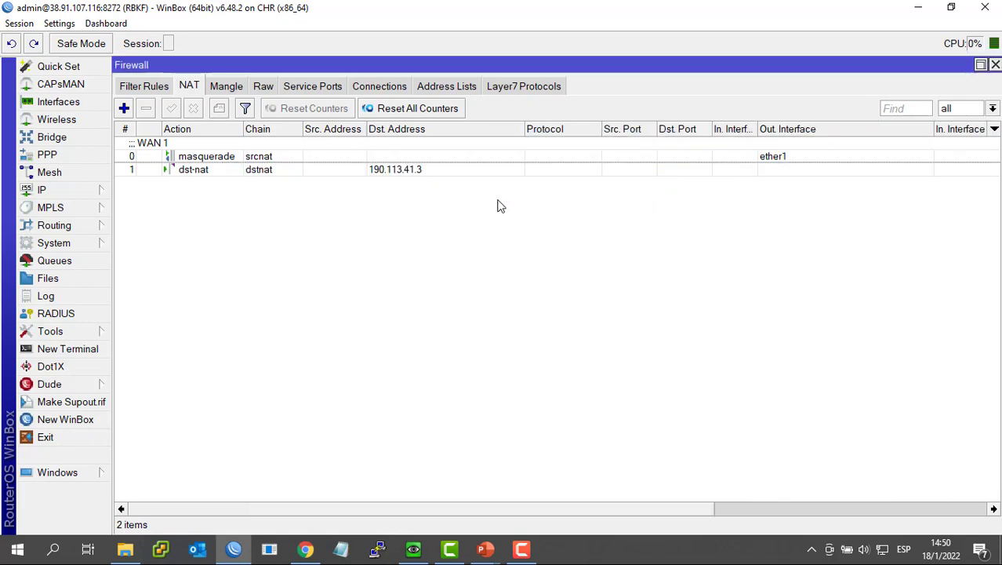
{"action": "left_click", "coordinate": [124, 107]}
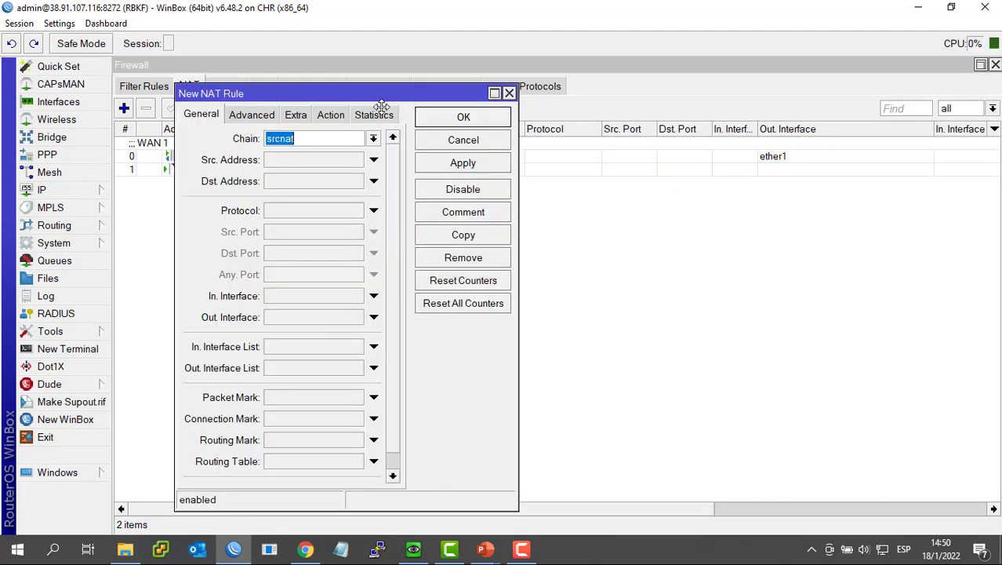
{"action": "left_click_drag", "start_coordinate": [315, 92], "coordinate": [515, 127]}
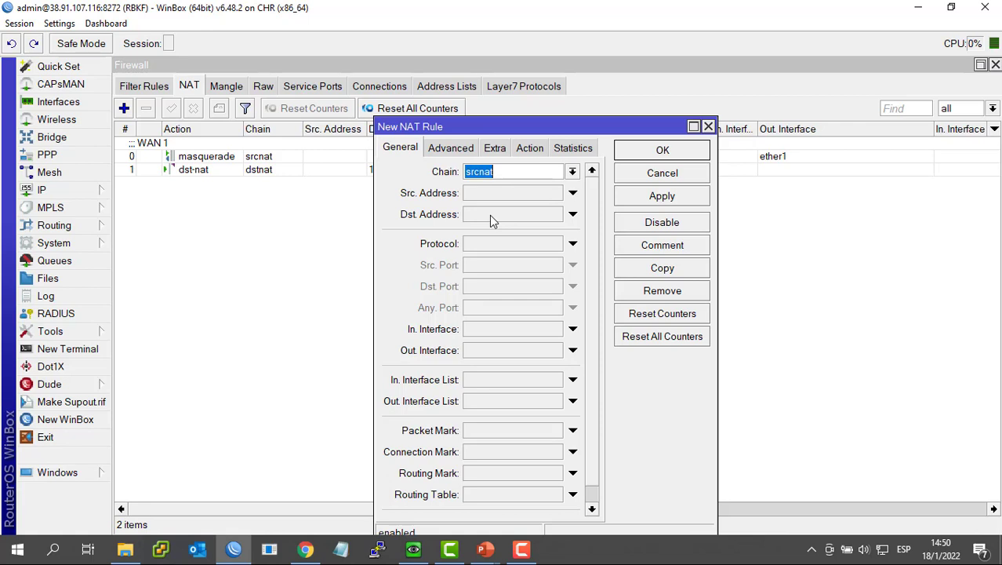
{"action": "left_click", "coordinate": [573, 215]}
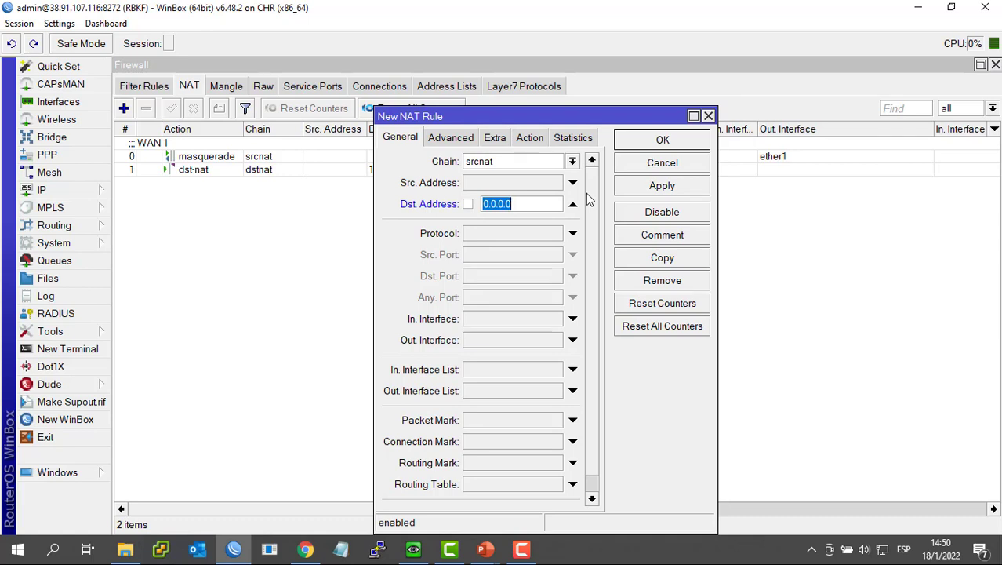
- Copy the target address 192.168.19.30 from the existing dst-nat rule and close that rule
{"action": "double_click", "coordinate": [211, 171]}
{"action": "left_click", "coordinate": [333, 117]}
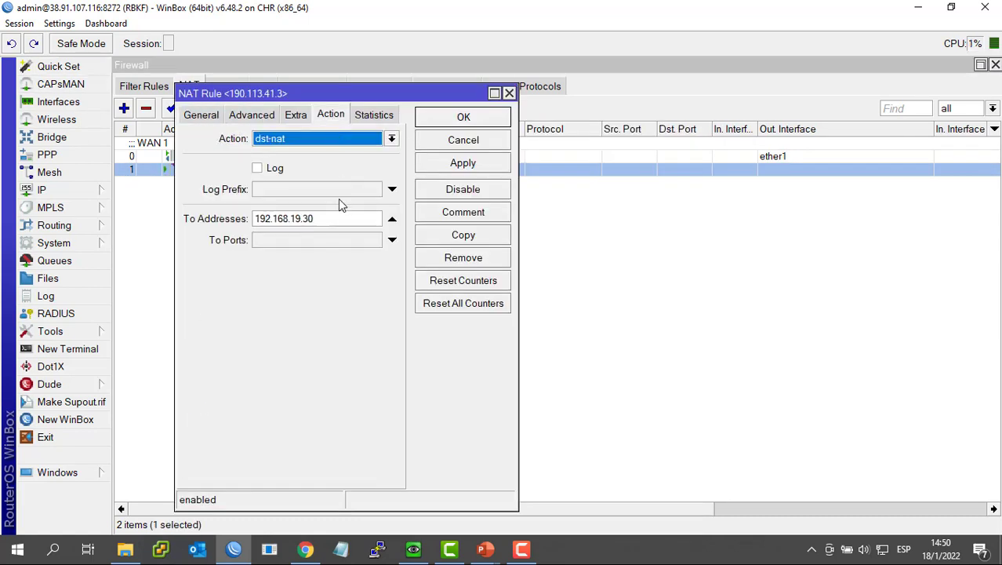
{"action": "left_click", "coordinate": [188, 218]}
{"action": "key", "text": "ctrl+c"}
{"action": "key", "text": "Escape"}
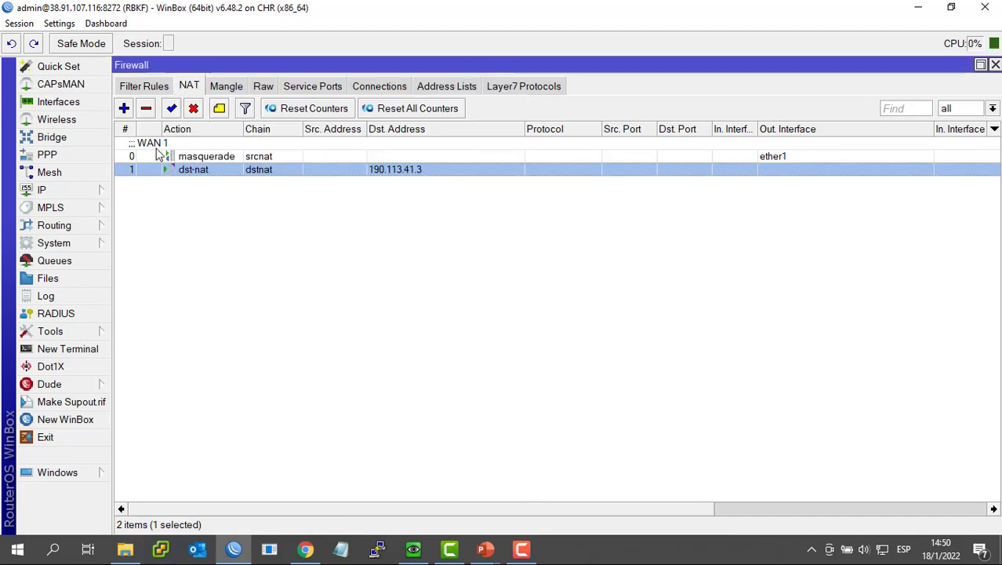
- Create a new srcnat rule with the copied address 192.168.19.30 as its destination address
{"action": "left_click", "coordinate": [124, 109]}
{"action": "left_click", "coordinate": [200, 115]}
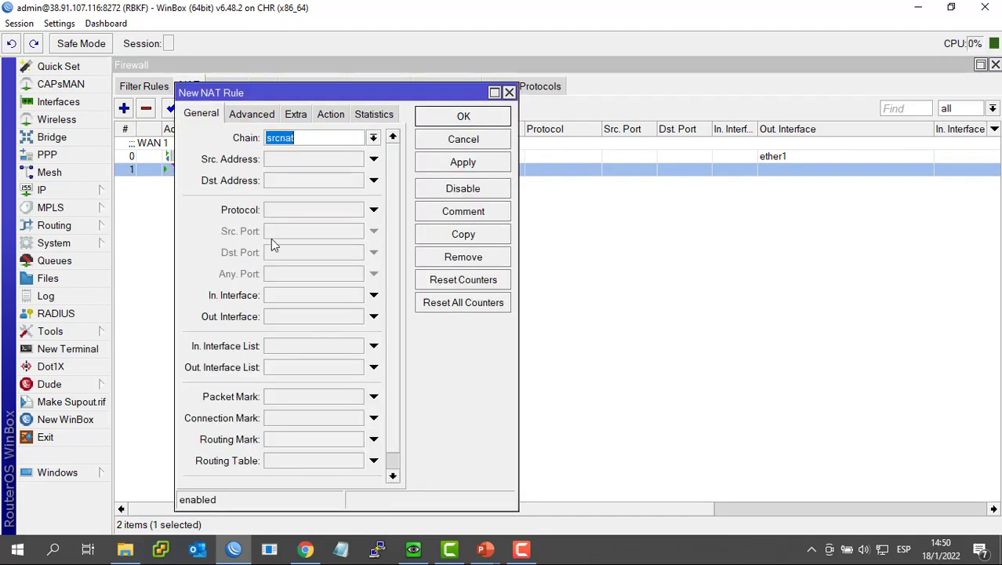
{"action": "left_click", "coordinate": [288, 187]}
{"action": "key", "text": "ctrl+v"}
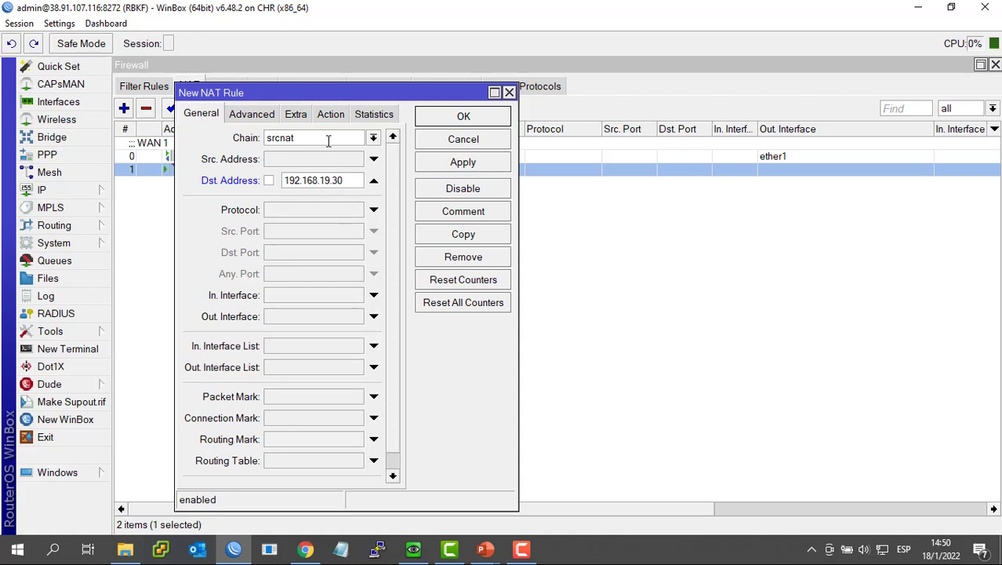
- Set the srcnat rule's action to masquerade, recheck its destination address, and save the rule
{"action": "left_click", "coordinate": [331, 115]}
{"action": "left_click", "coordinate": [323, 142]}
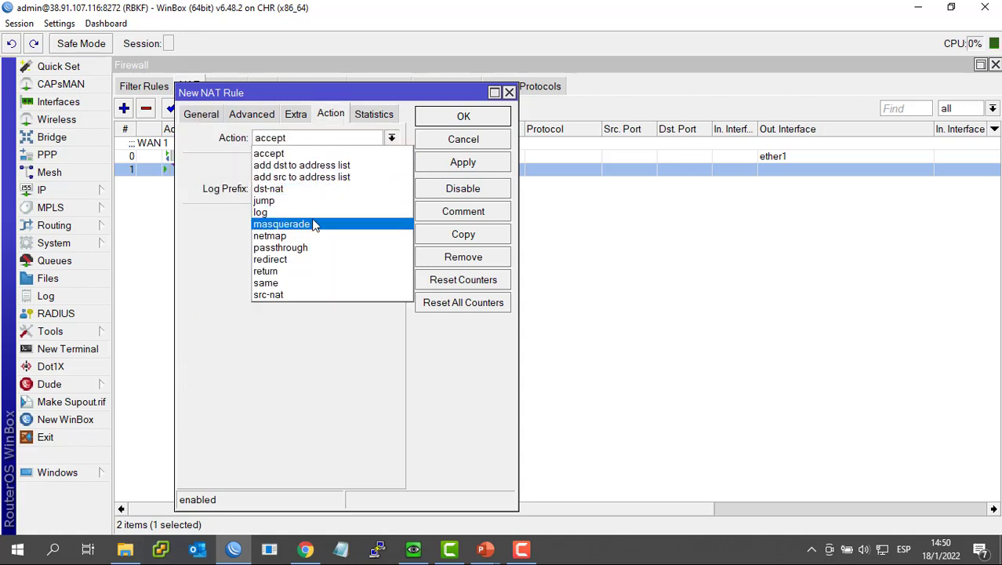
{"action": "left_click", "coordinate": [313, 223]}
{"action": "left_click", "coordinate": [201, 114]}
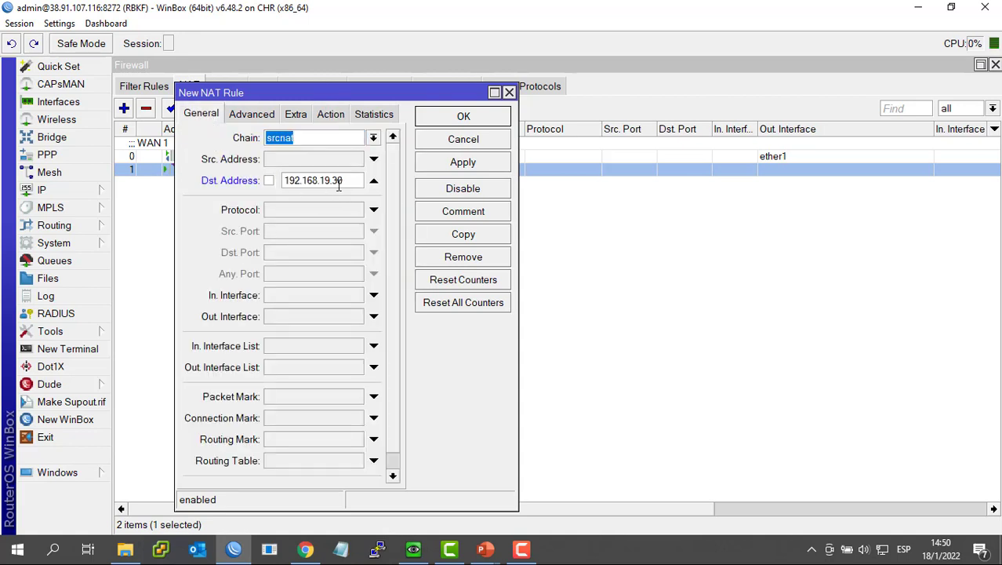
{"action": "left_click_drag", "start_coordinate": [342, 182], "coordinate": [288, 182]}
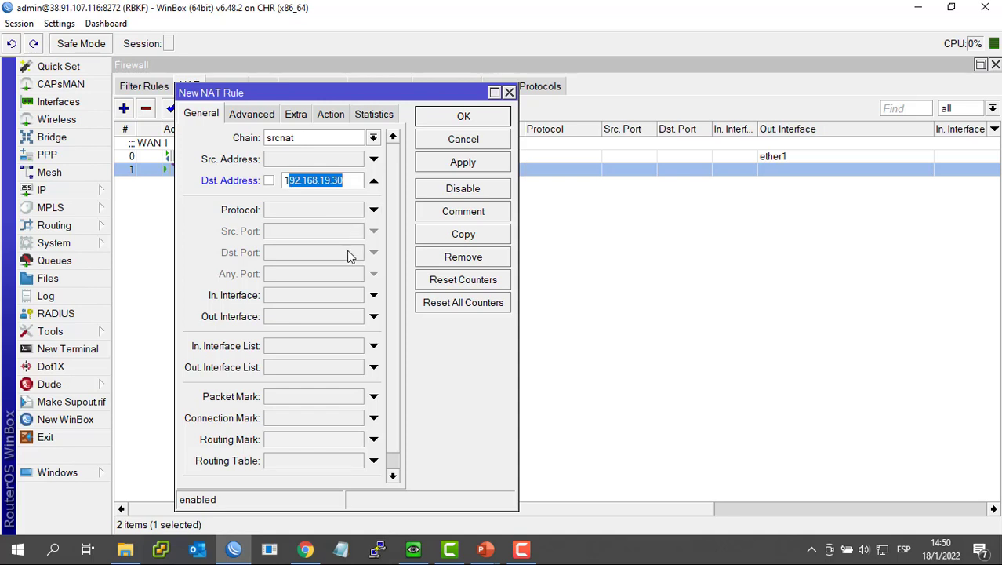
{"action": "left_click", "coordinate": [330, 115]}
{"action": "left_click", "coordinate": [479, 163]}
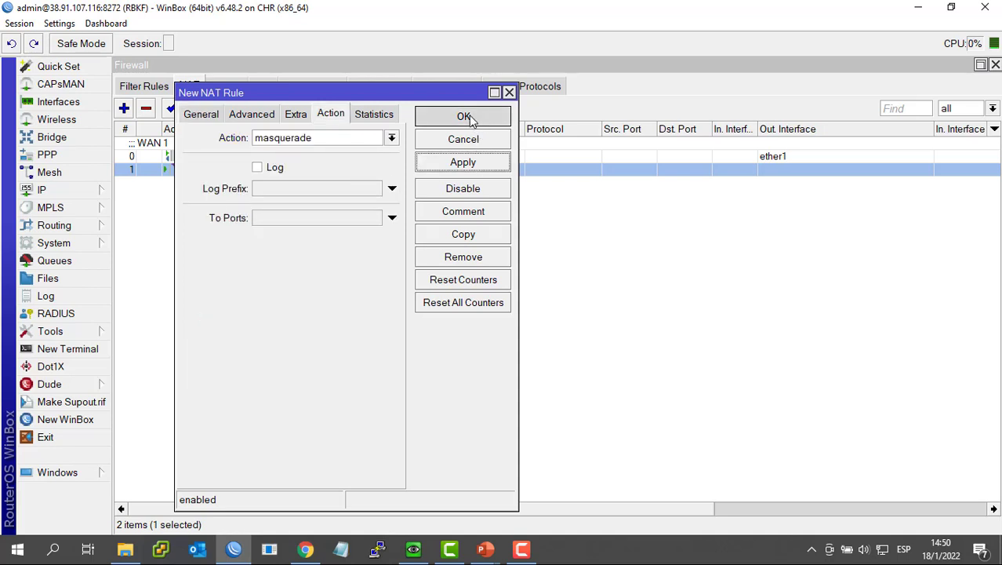
{"action": "left_click", "coordinate": [464, 117]}
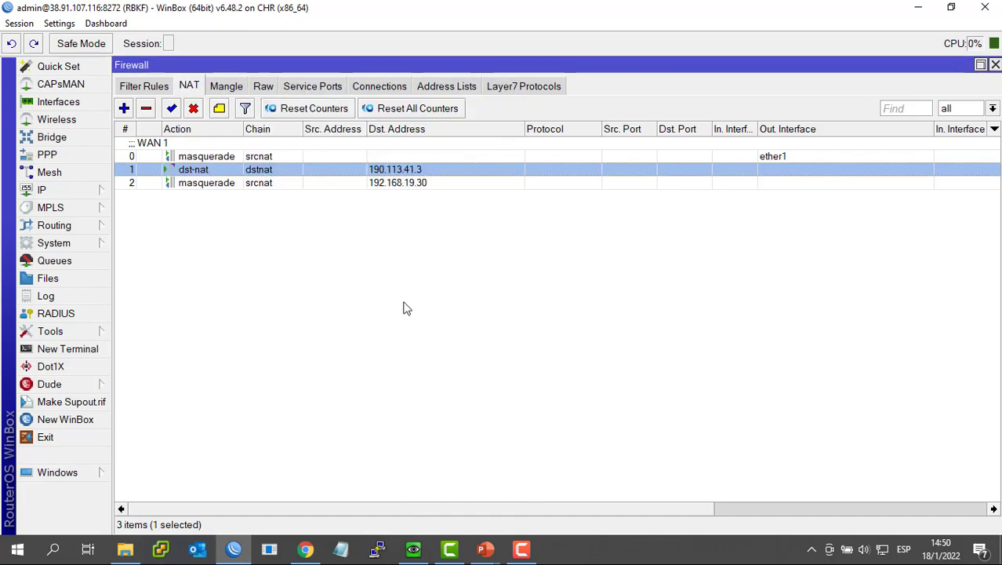